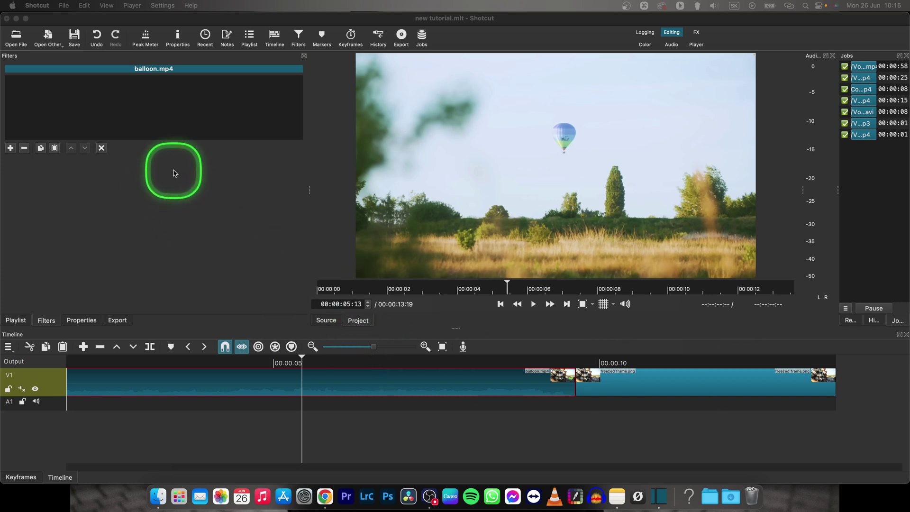
# Select balloon.mp4 and apply Size, Position & Rotate from the filter list, keeping default settings
pyautogui.click(285, 73)
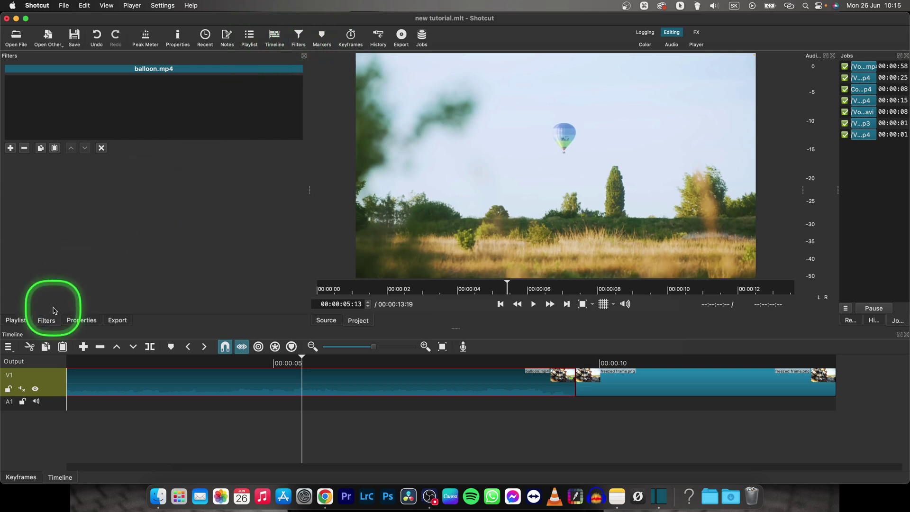
pyautogui.click(47, 320)
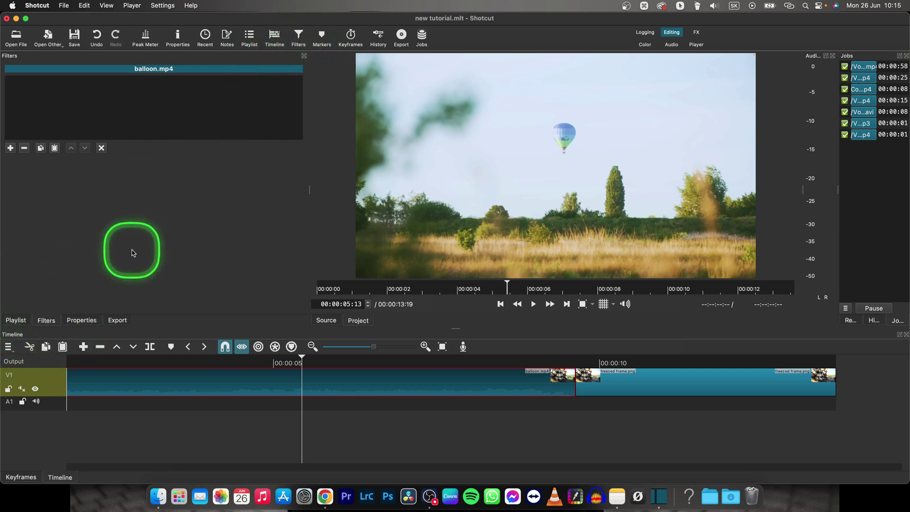
pyautogui.click(13, 151)
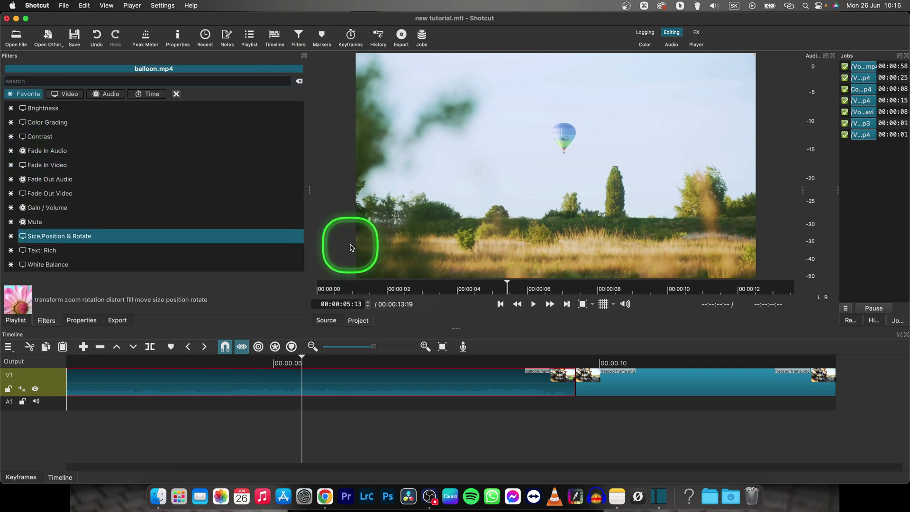
pyautogui.write('size')
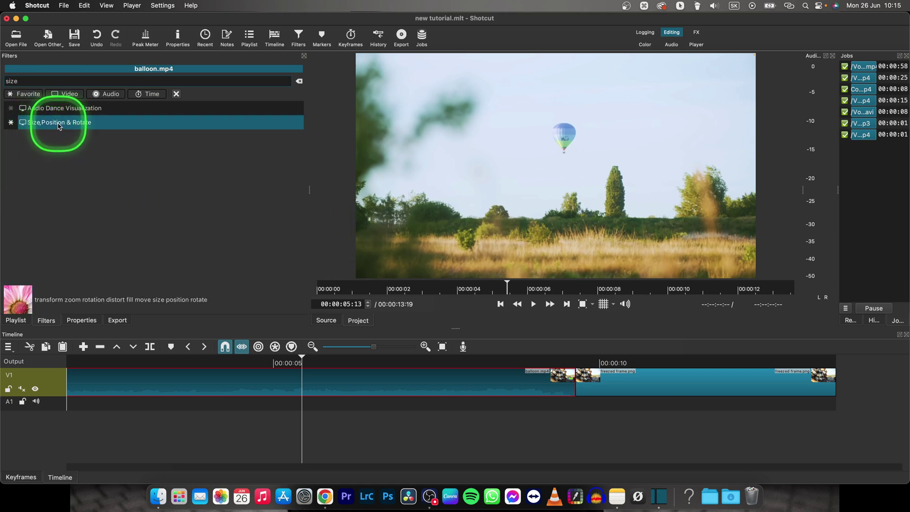
pyautogui.click(39, 126)
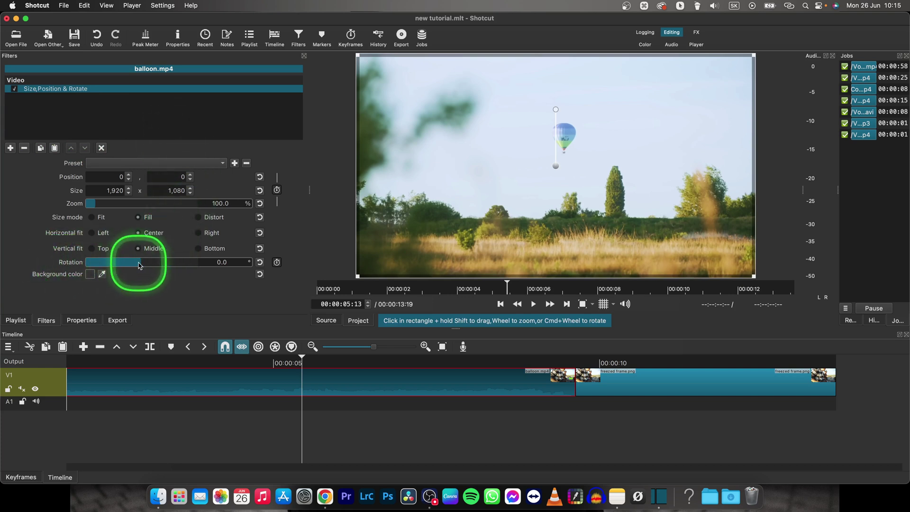
# Set the filter's Rotation to exactly 180° so the balloon footage appears upside down
pyautogui.moveTo(140, 266); pyautogui.dragTo(188, 265)
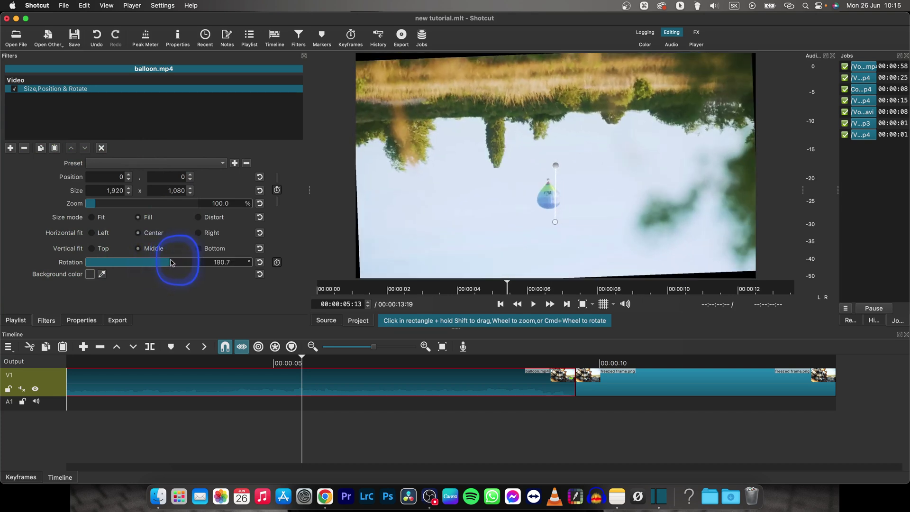
pyautogui.click(227, 262)
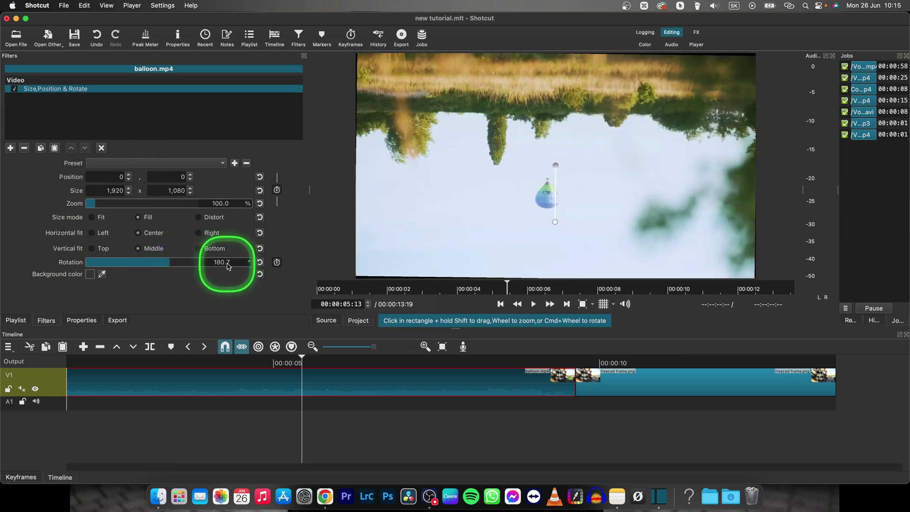
pyautogui.press('BackSpace')
pyautogui.write('0')
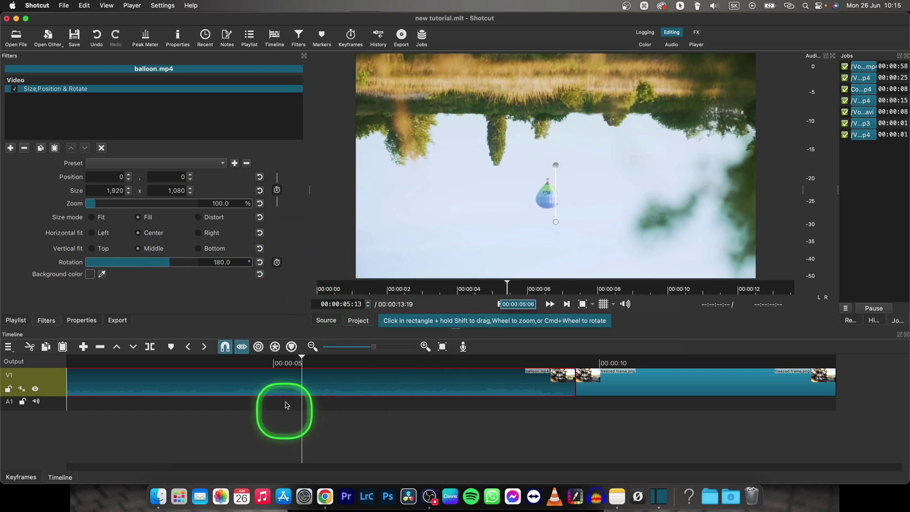
pyautogui.moveTo(301, 359); pyautogui.dragTo(218, 363)
pyautogui.press('space')
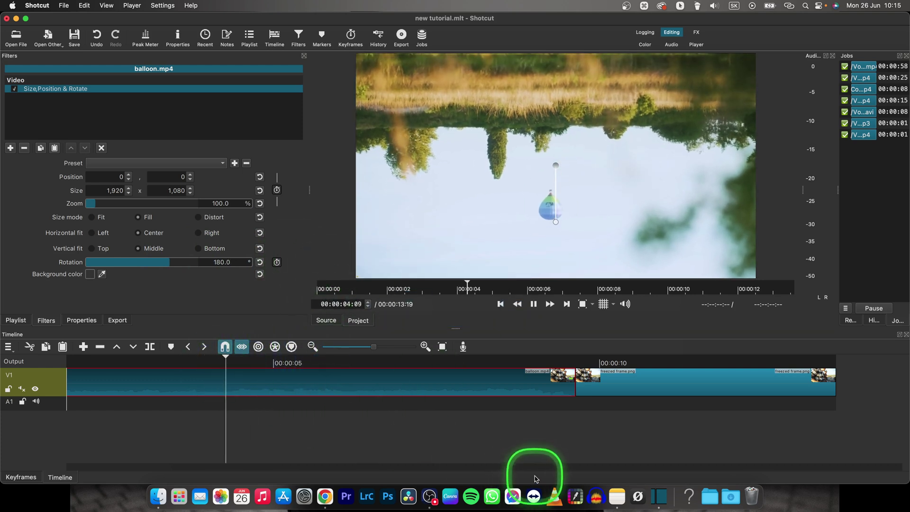
pyautogui.press('space')
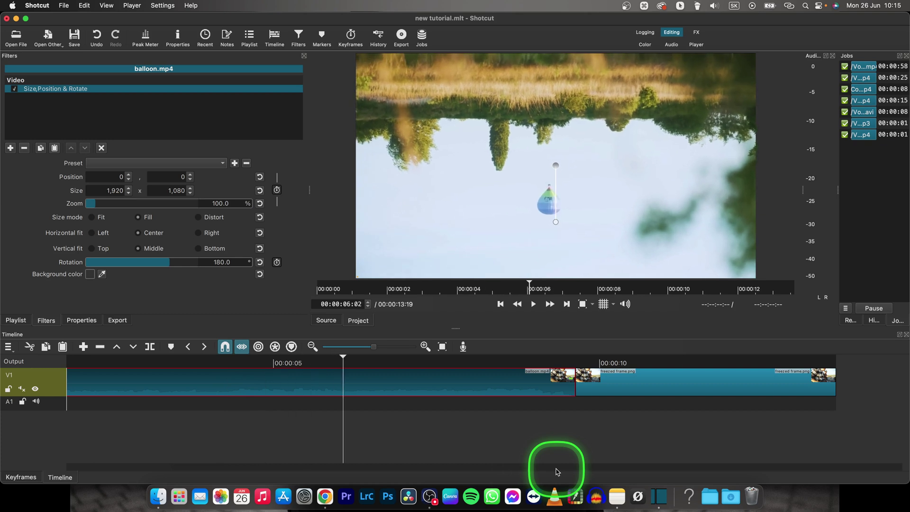